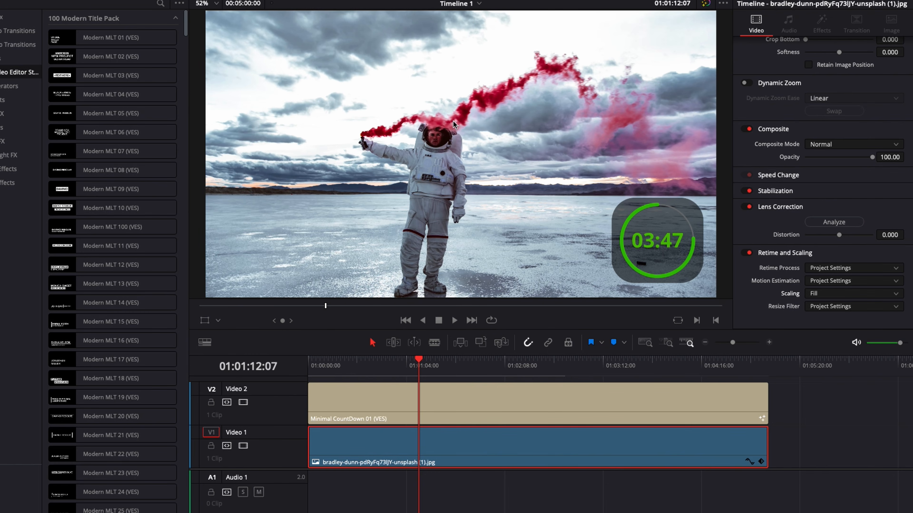
Scrub through the timeline to preview the countdown title over the photo.
mouse_move(462, 364)
left_mouse_down()
mouse_move(453, 364)
mouse_move(503, 363)
mouse_move(428, 365)
mouse_move(451, 370)
left_mouse_up()
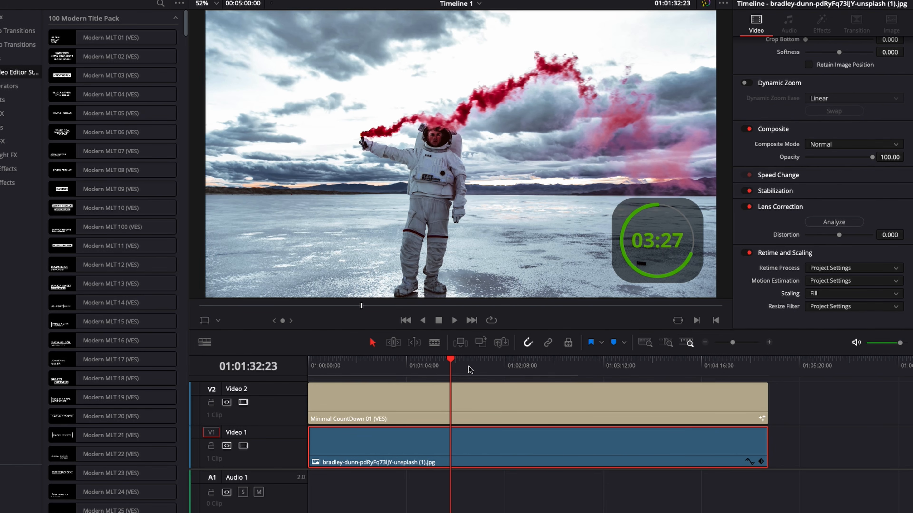
left_click_drag(469, 367, 445, 378)
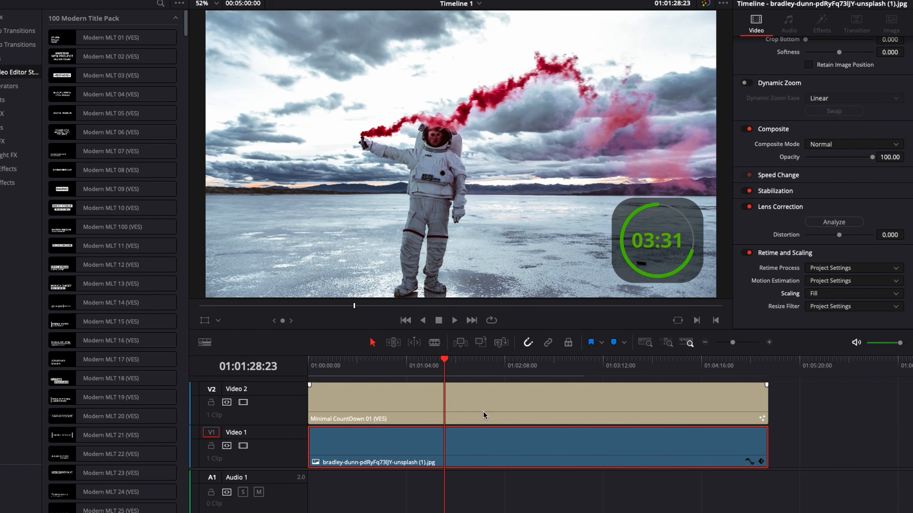
left_click_drag(445, 378, 549, 378)
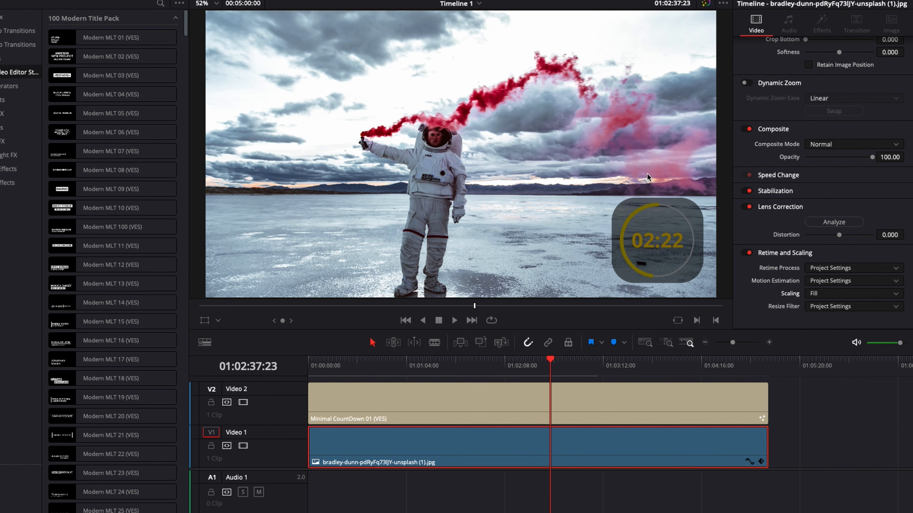
left_click_drag(580, 369, 453, 369)
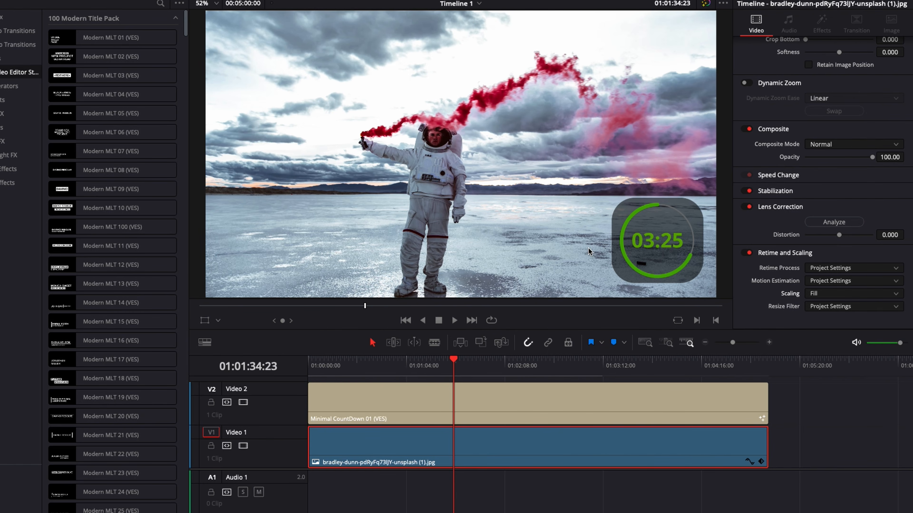
Move the photo clip later along Video 1 and scrub the playhead over the countdown.
left_click(489, 367)
left_click_drag(444, 447, 659, 449)
left_click(442, 375)
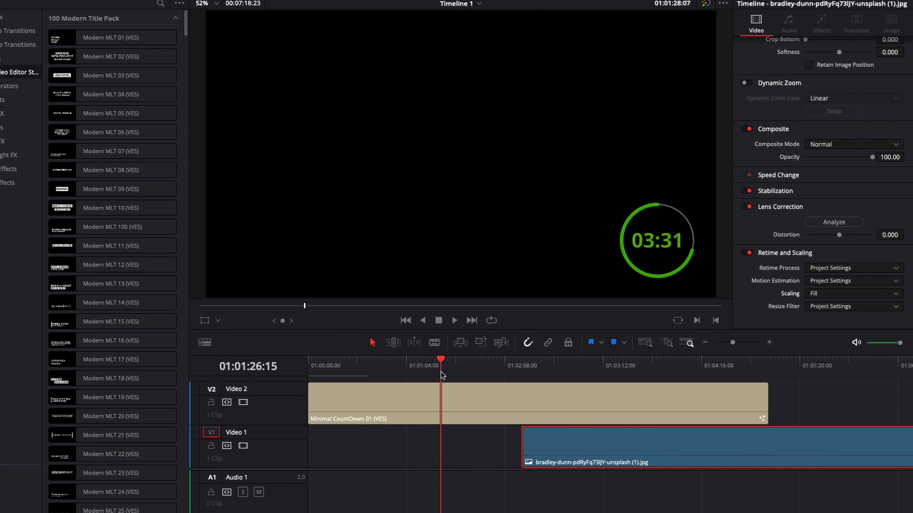
mouse_move(442, 375)
left_mouse_down()
mouse_move(465, 374)
mouse_move(370, 374)
mouse_move(449, 373)
left_mouse_up()
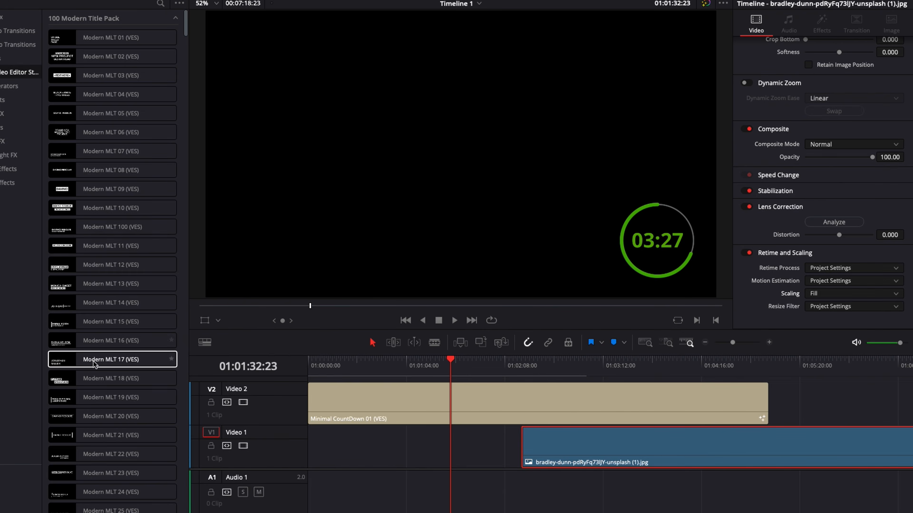
Add the Modern MLT 60 title to the end of Video 2 and play it.
scroll(95, 361, "down", 10)
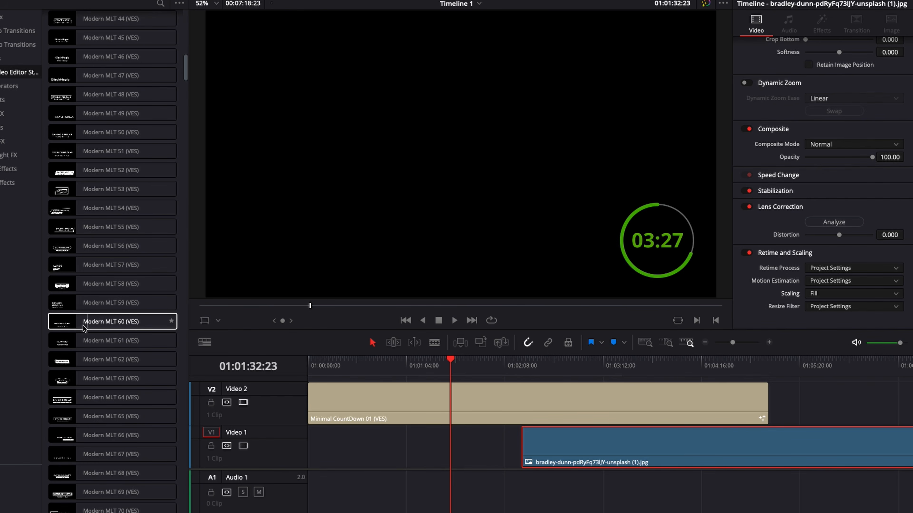
left_click_drag(96, 321, 855, 402)
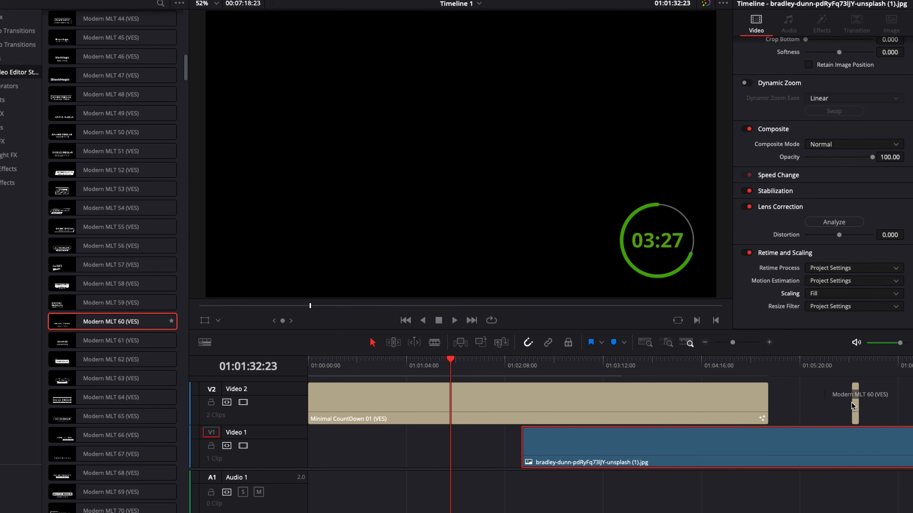
left_click(853, 363)
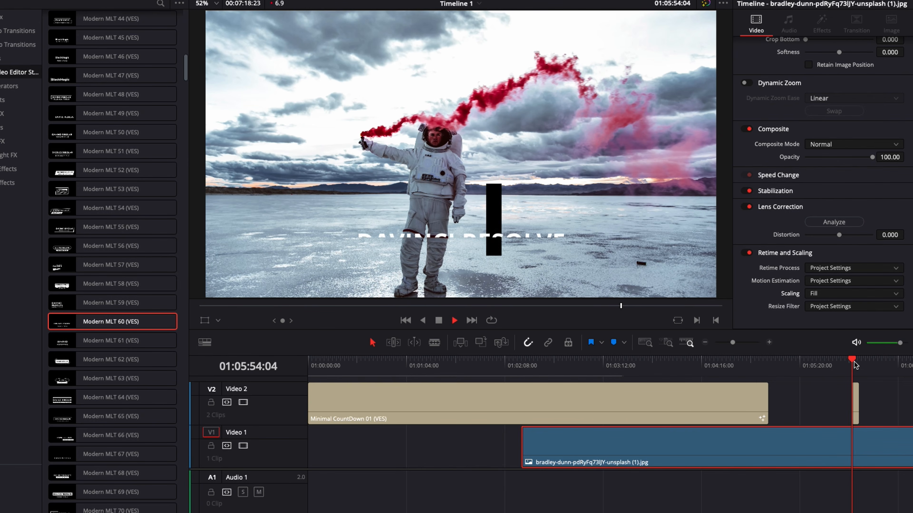
key("space")
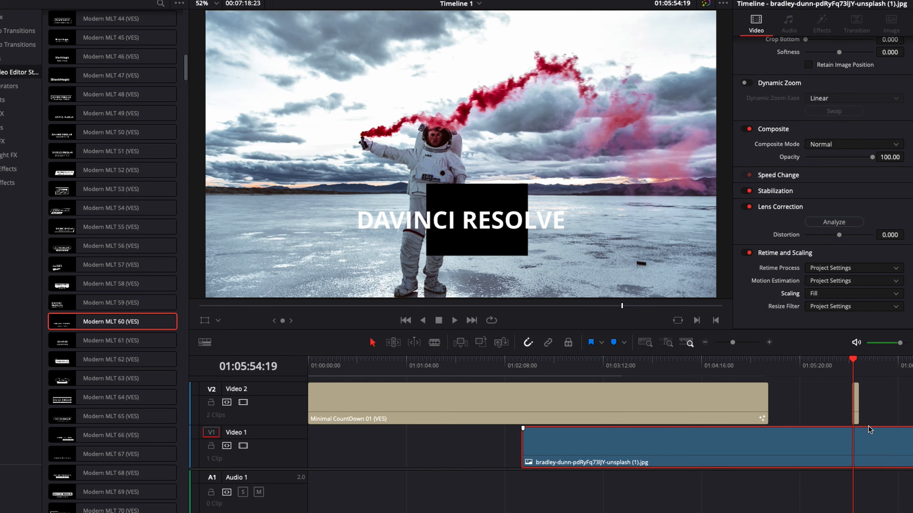
Delete the Modern MLT 60 title clip from Video 2.
left_click(856, 413)
key("BackSpace")
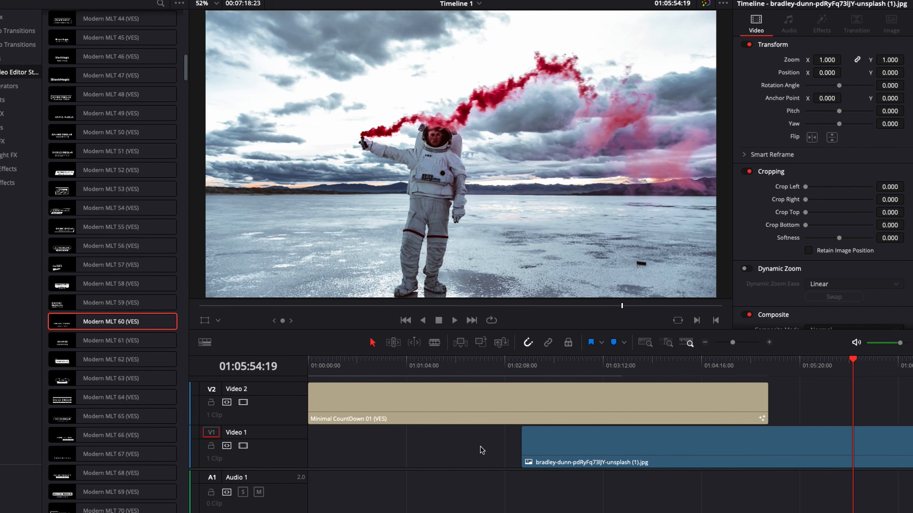
Open the Minimal CountDown 01 title in the Fusion page and view its node graph.
left_click(462, 366)
left_click(460, 419)
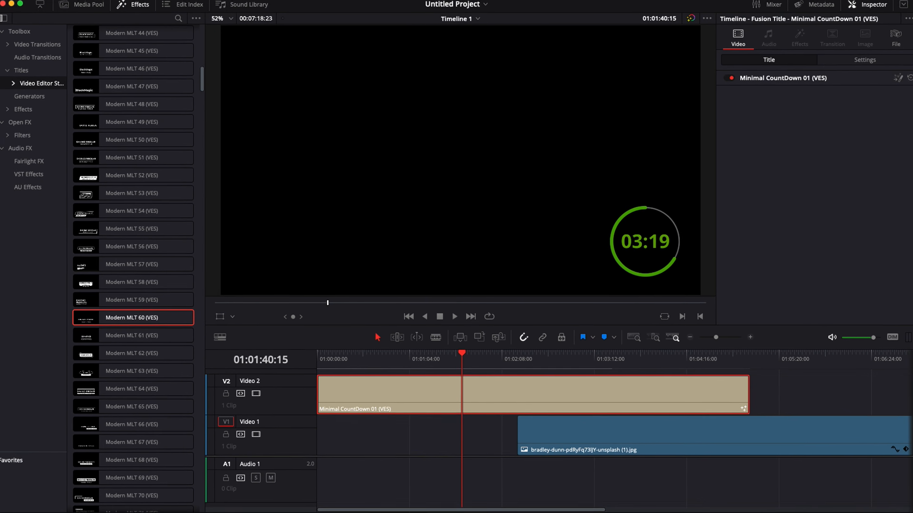
left_click(456, 504)
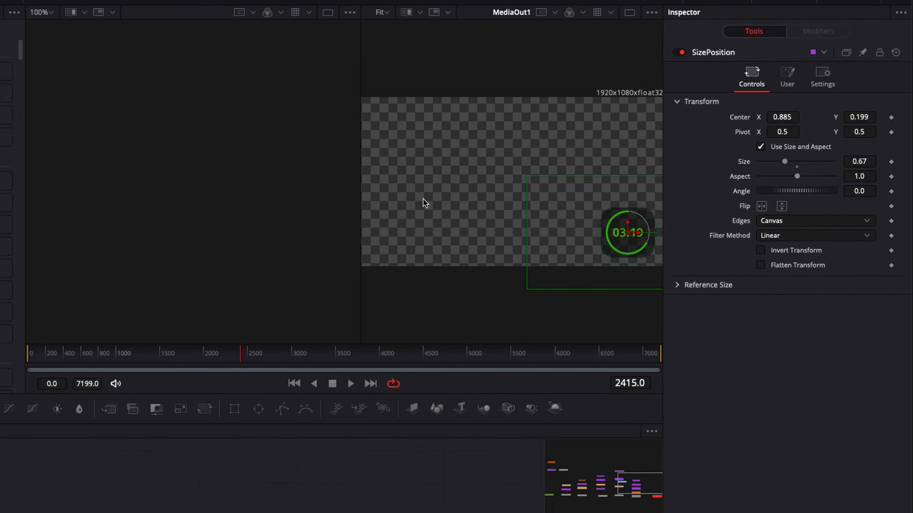
scroll(273, 429, "left", 15)
scroll(273, 429, "down", 3)
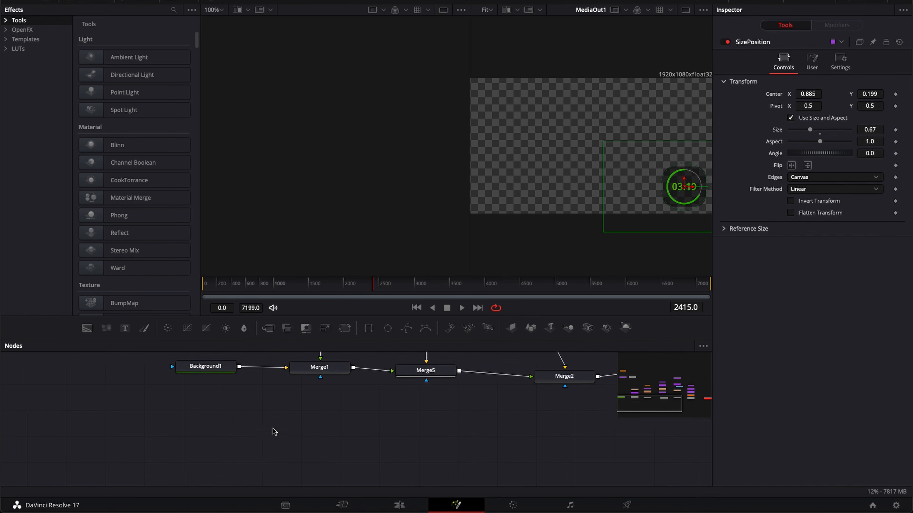
scroll(273, 429, "up", 2)
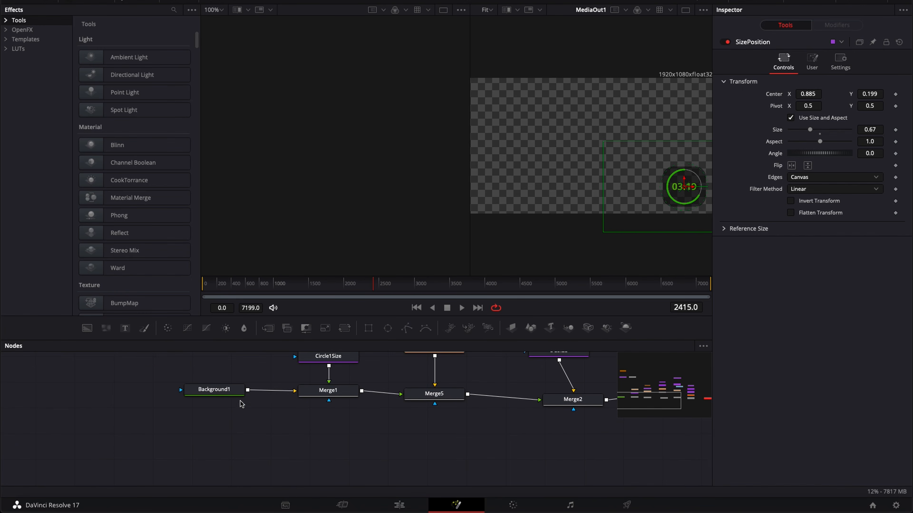
Select the Background1 node and try its alpha at 1.0 before returning it to 0.
left_click(226, 393)
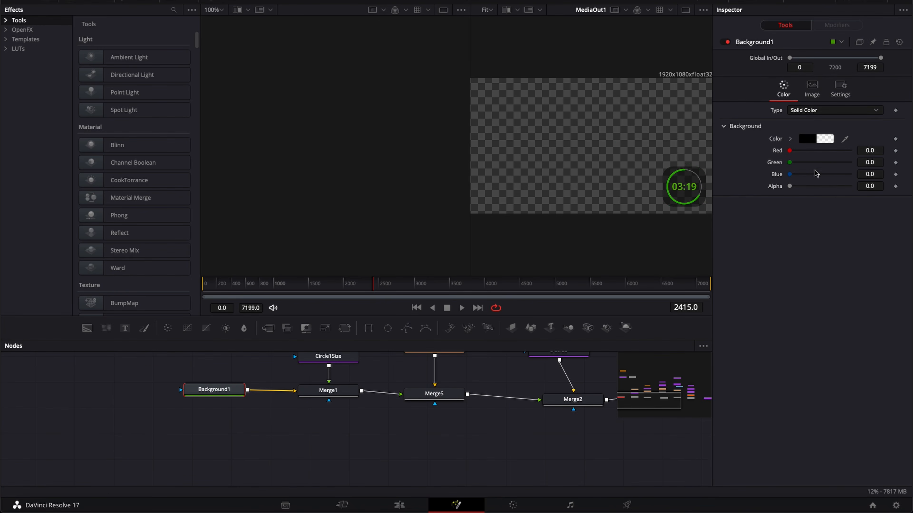
left_click_drag(789, 186, 866, 188)
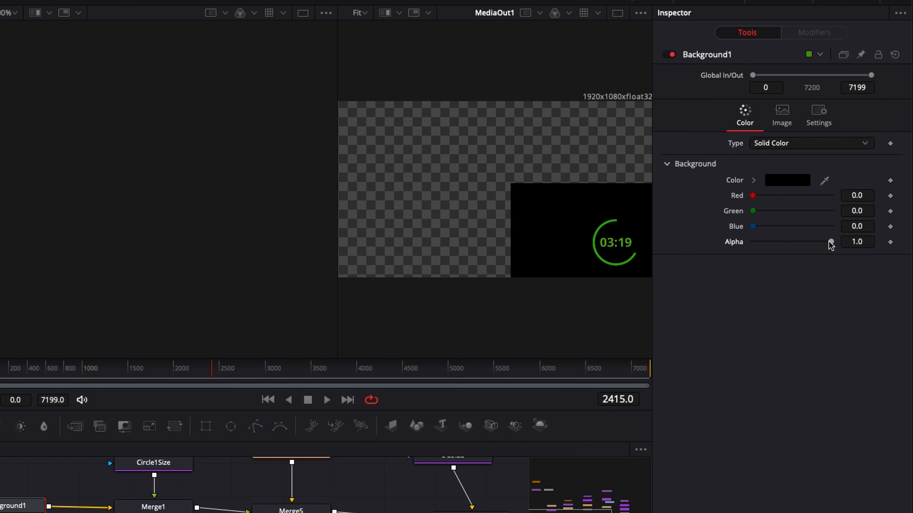
left_click_drag(831, 242, 705, 238)
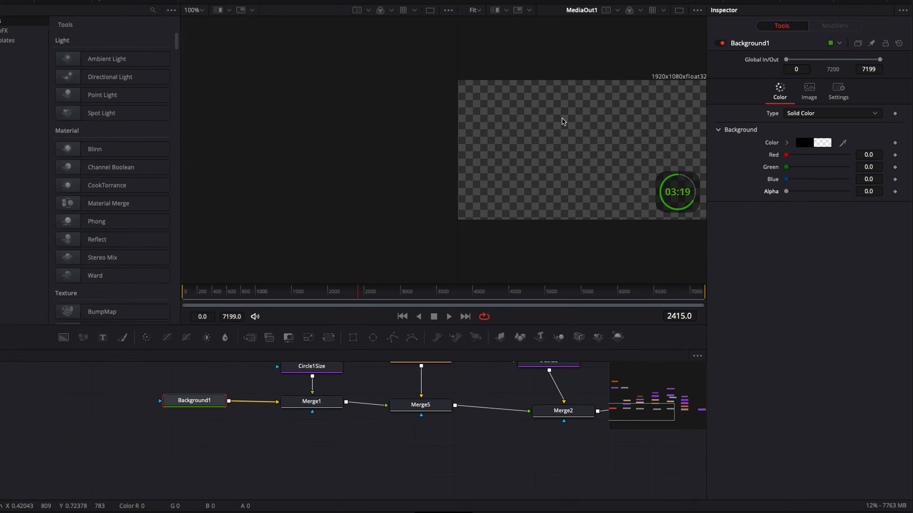
Delete the photo clip from Video 1 and move the countdown title down to Video 1.
left_click_drag(771, 422, 410, 422)
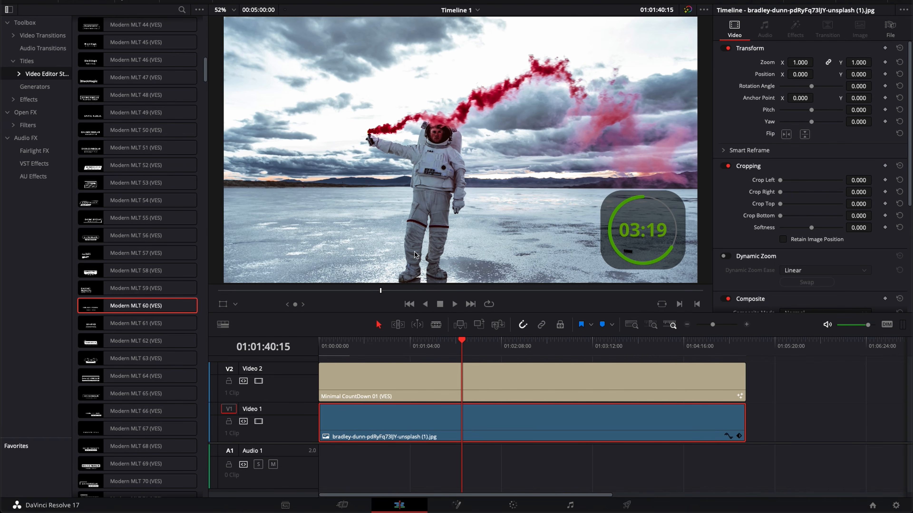
left_click(417, 291)
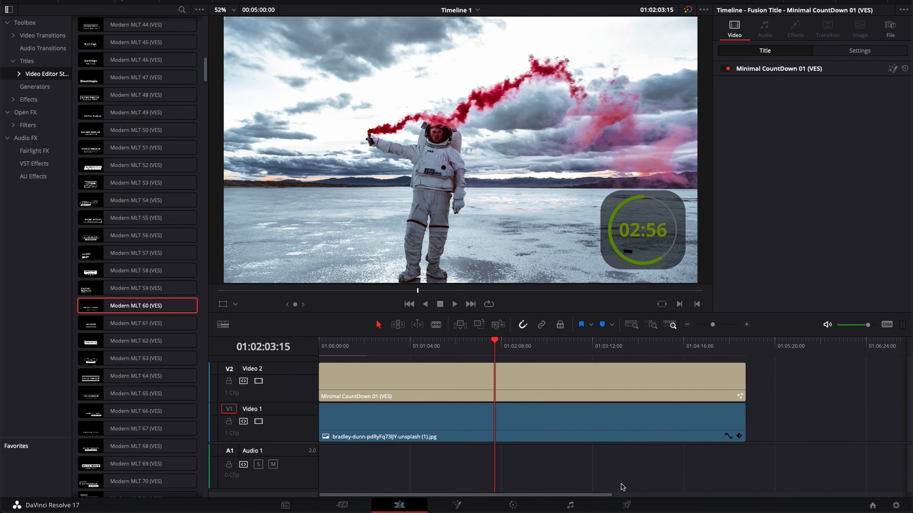
left_click(582, 430)
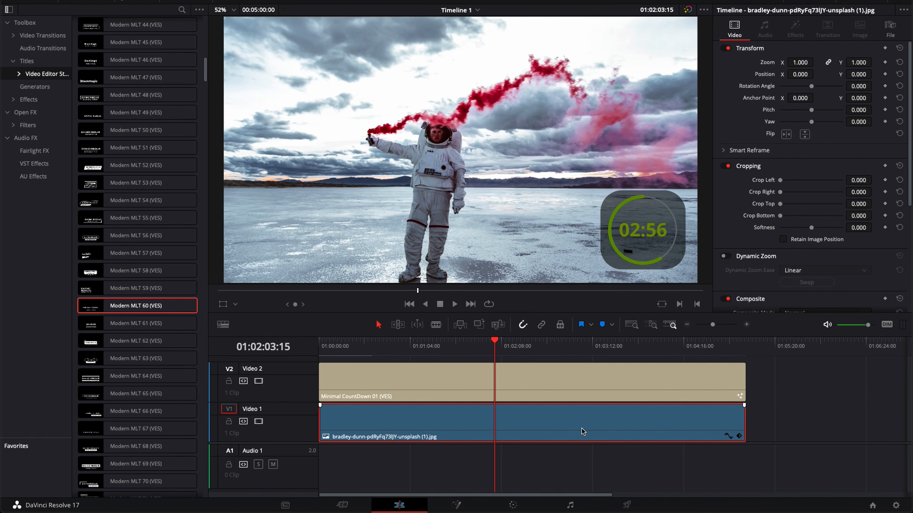
key("Delete")
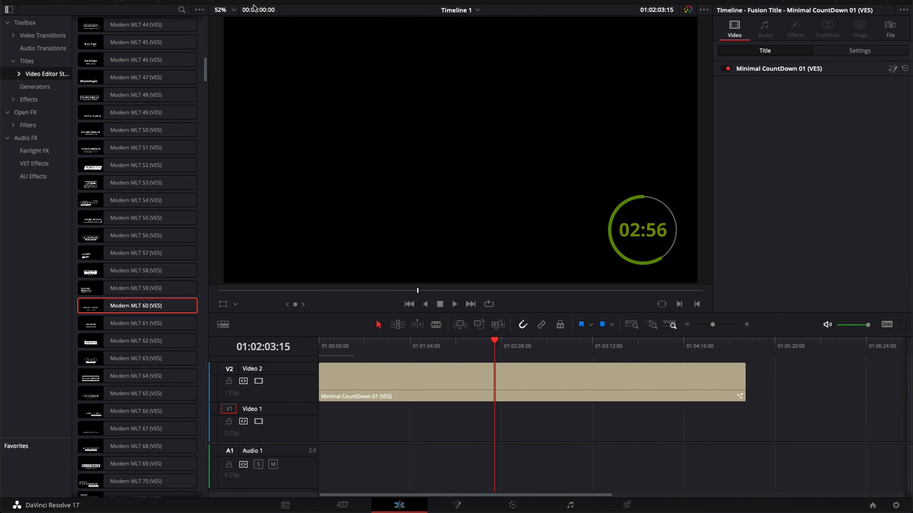
left_click_drag(438, 385, 436, 415)
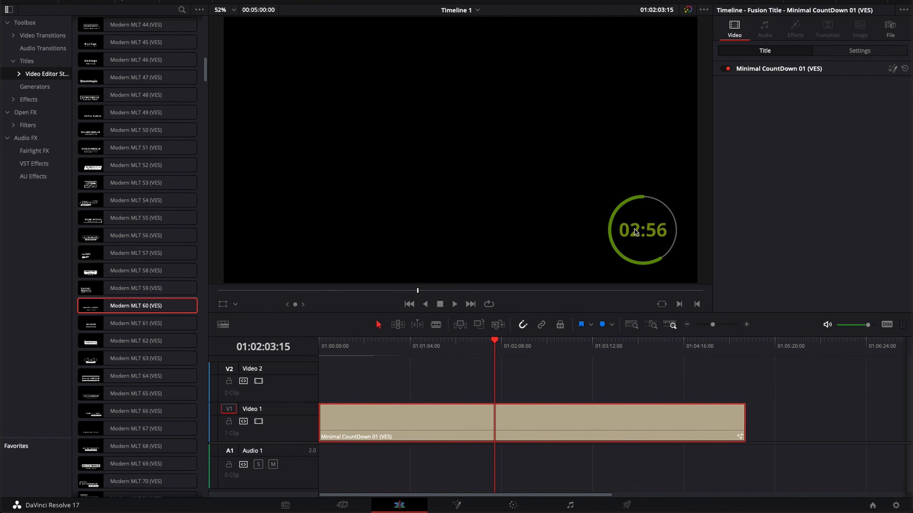
Open the render settings and name the output file 5min Timer.
left_click(626, 505)
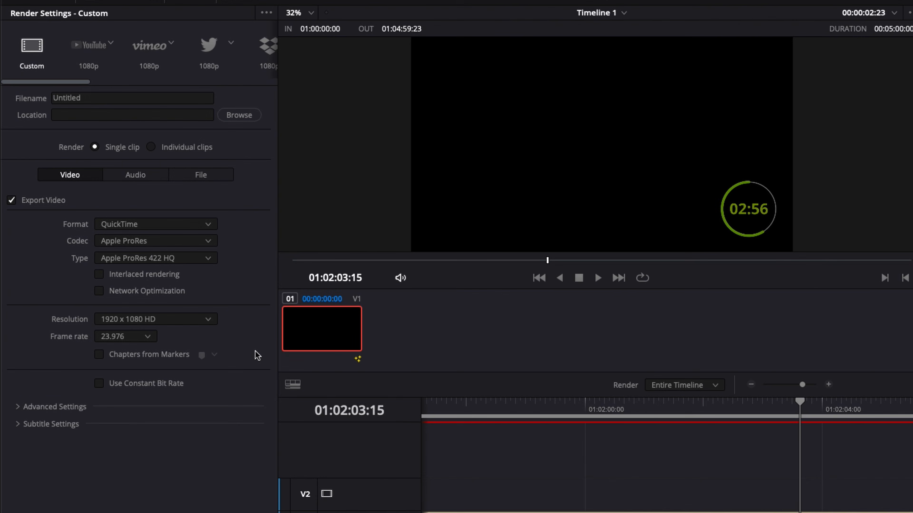
left_click_drag(102, 94, 3, 88)
type("5m")
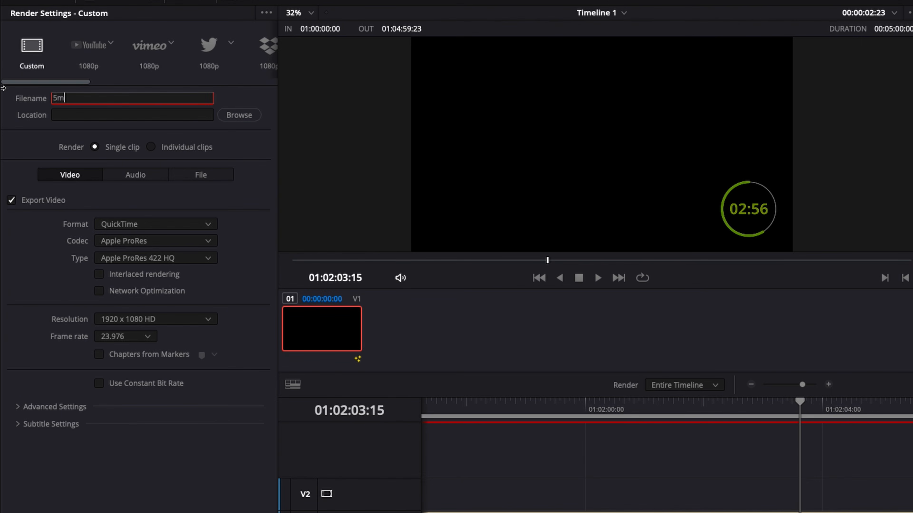
type("in Timer")
Set the render location to the Desktop folder.
left_click(239, 115)
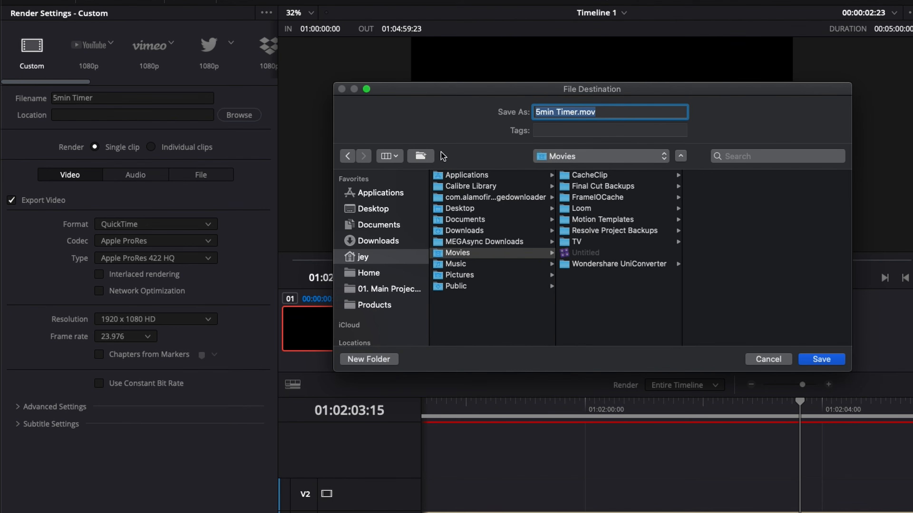
left_click(395, 210)
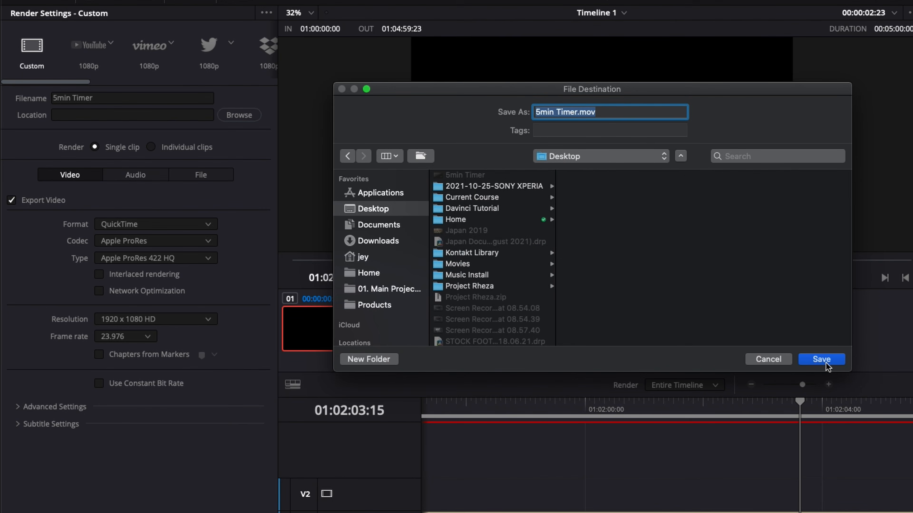
left_click(780, 359)
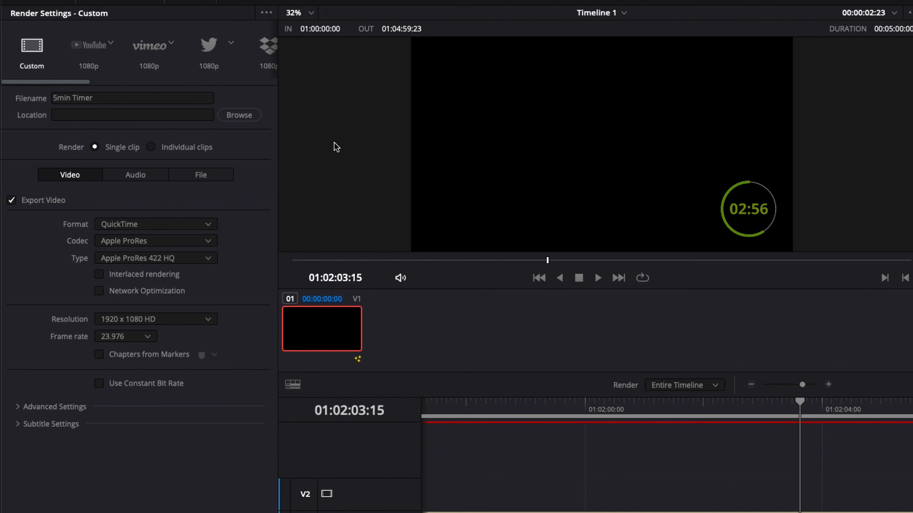
Set the render format to QuickTime, codec Apple ProRes, and type Apple ProRes 4444.
scroll(517, 427, "left", 10)
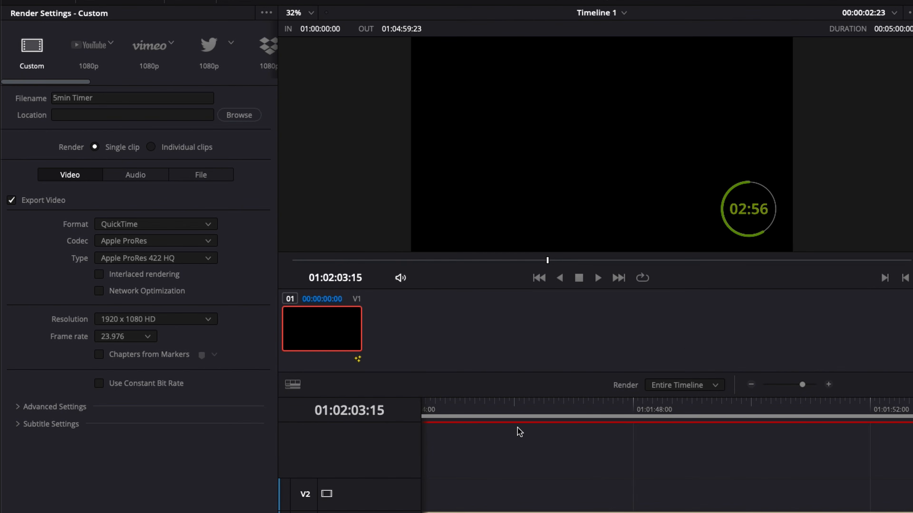
left_click_drag(510, 403, 541, 473)
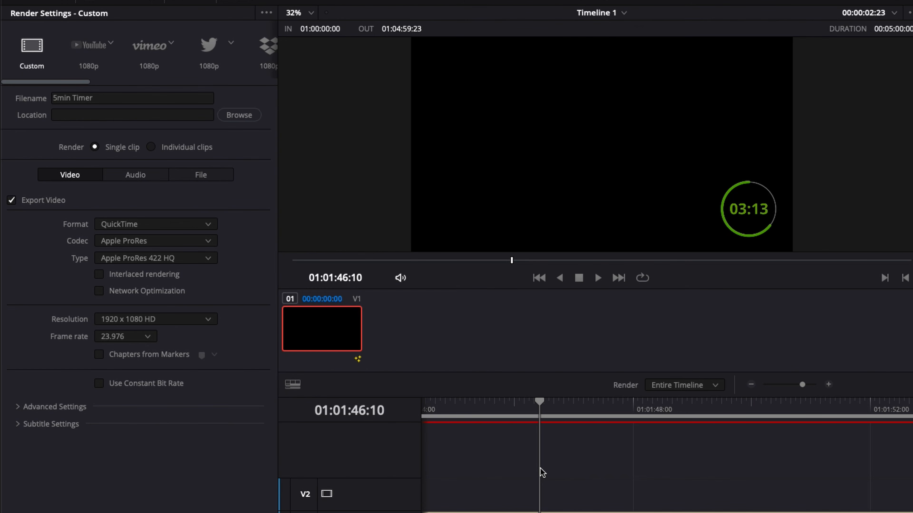
left_click(124, 224)
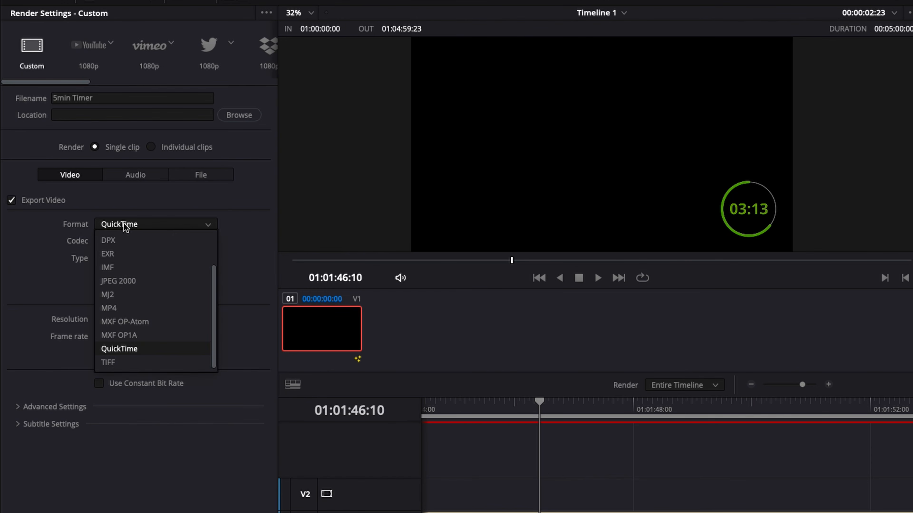
left_click(120, 349)
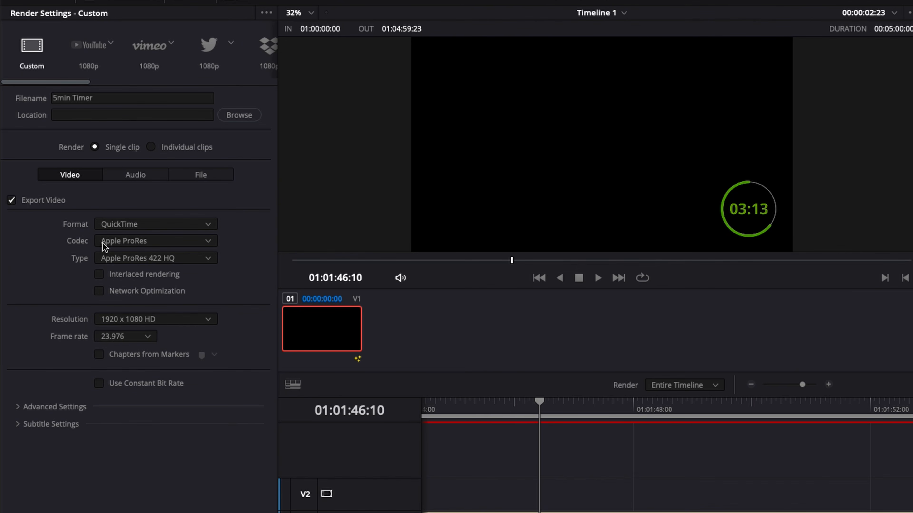
left_click(156, 240)
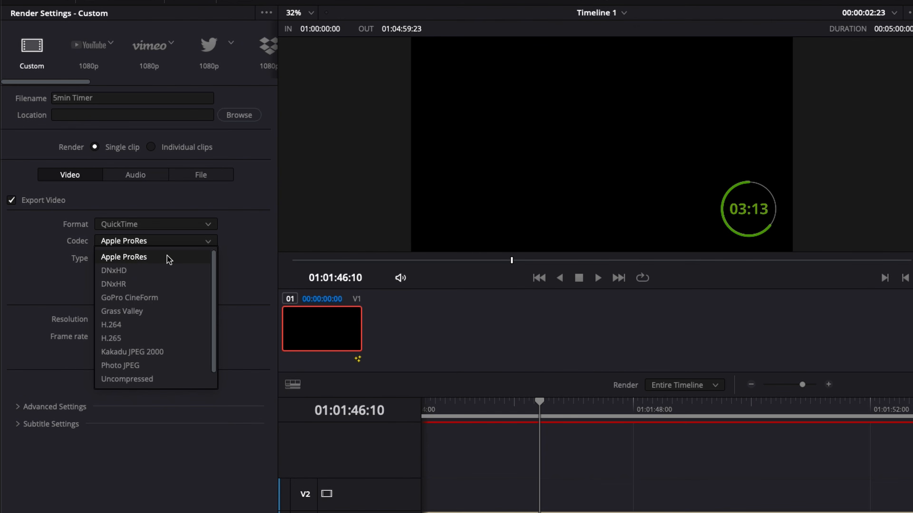
left_click(206, 245)
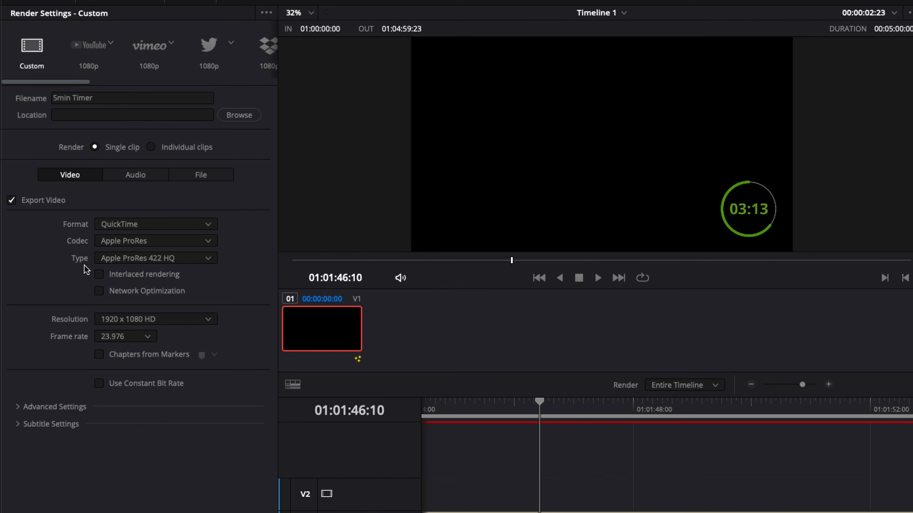
left_click(115, 258)
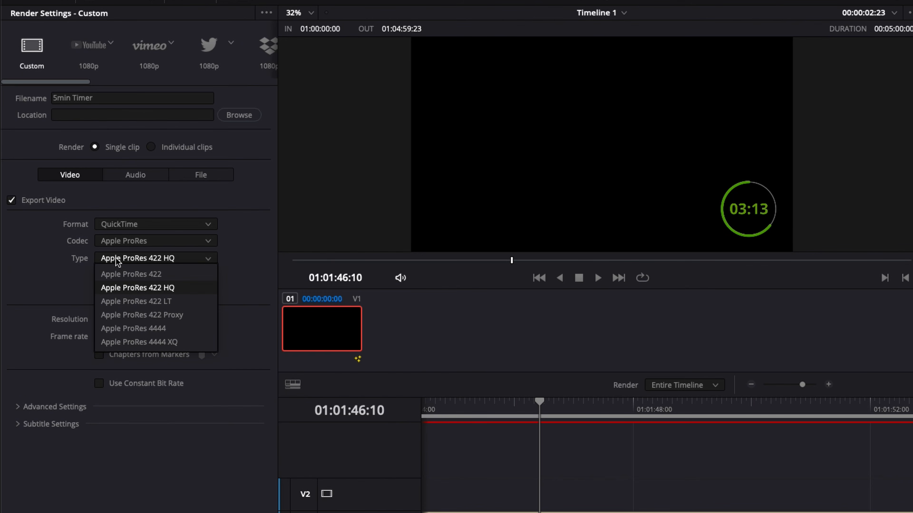
left_click(125, 328)
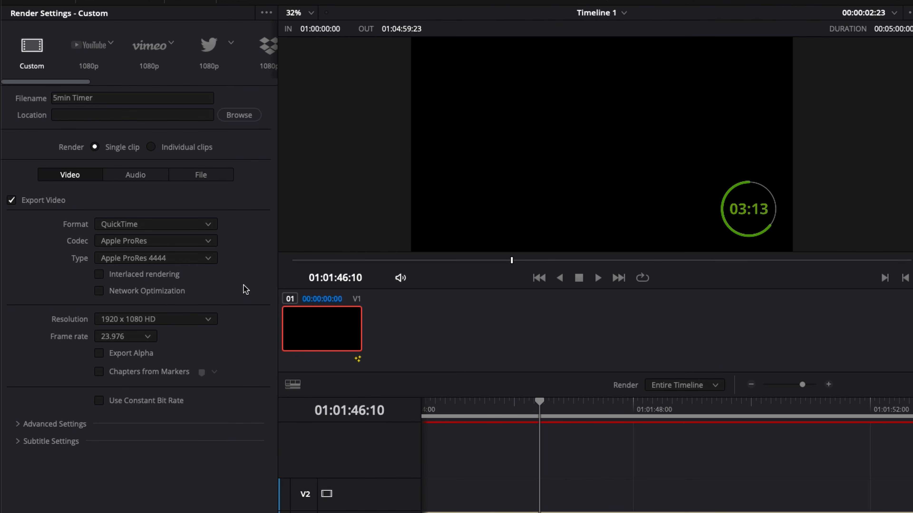
Enable Export Alpha, then add the job to the render queue saved as 5min Timer.mov in Movies and render it.
left_click(99, 354)
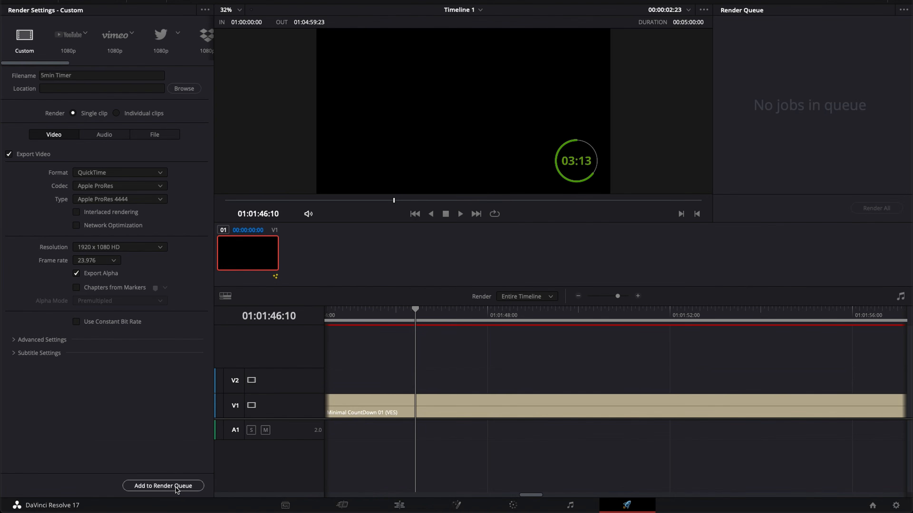
left_click(176, 488)
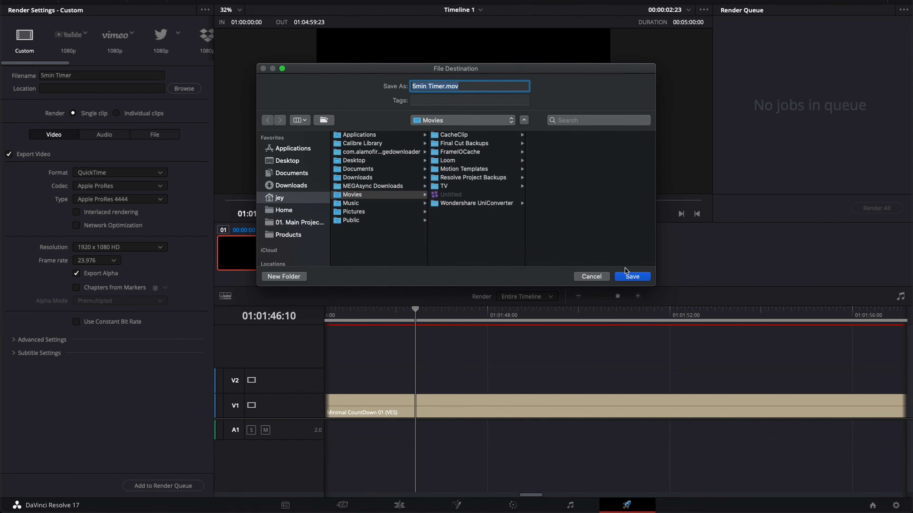
left_click(630, 277)
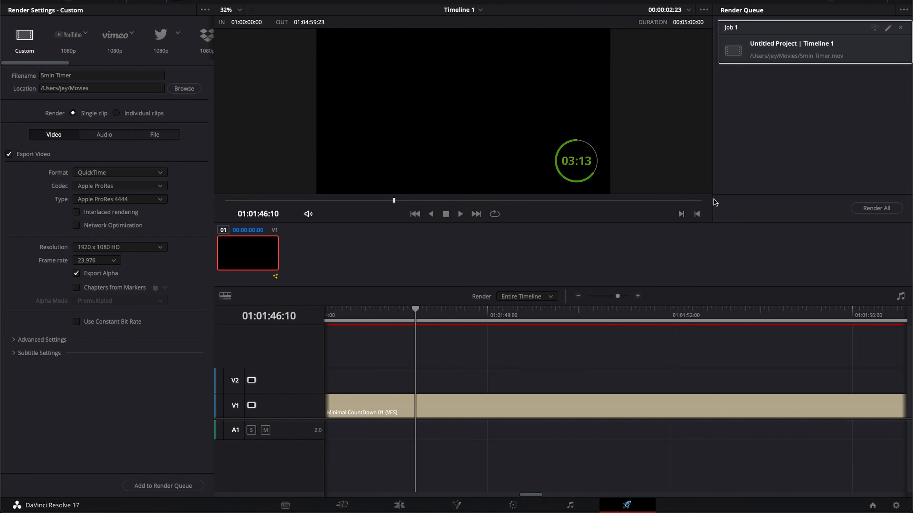
left_click(884, 212)
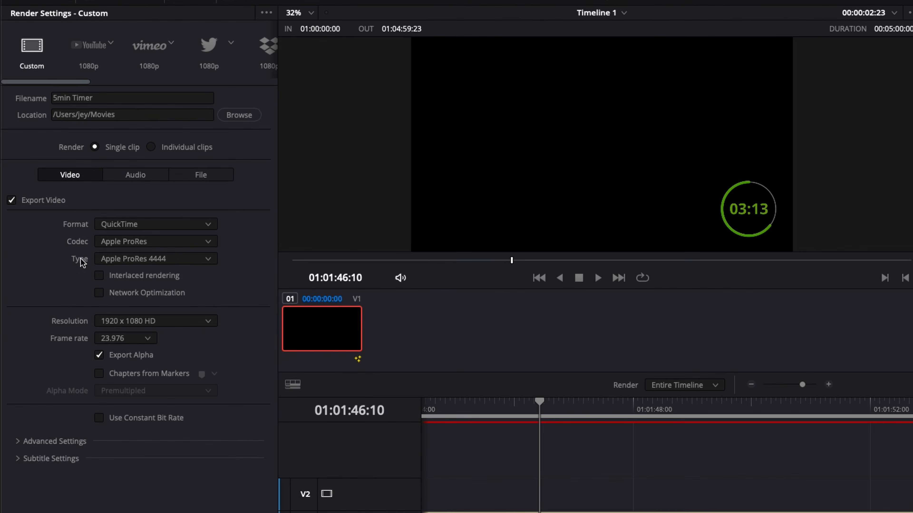
Switch the codec to GoPro CineForm with type RGB 16-bit and enable Export Alpha.
left_click(204, 242)
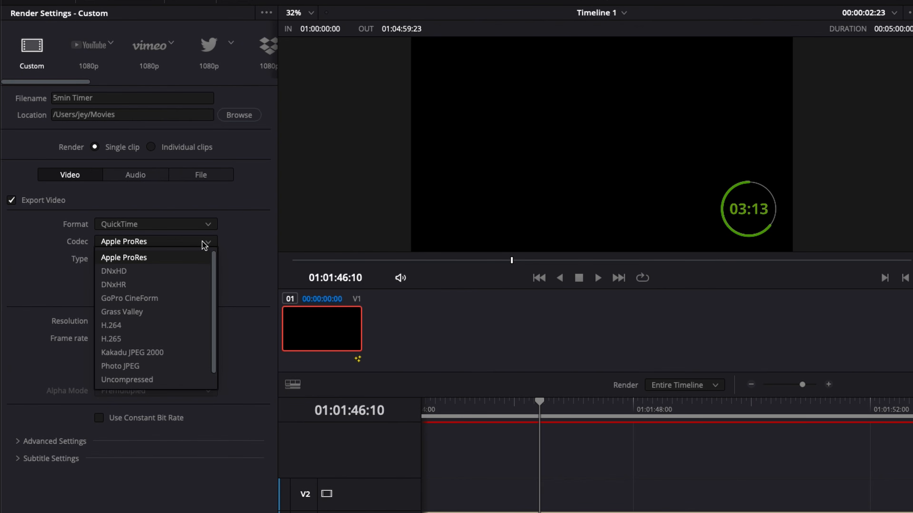
left_click(172, 299)
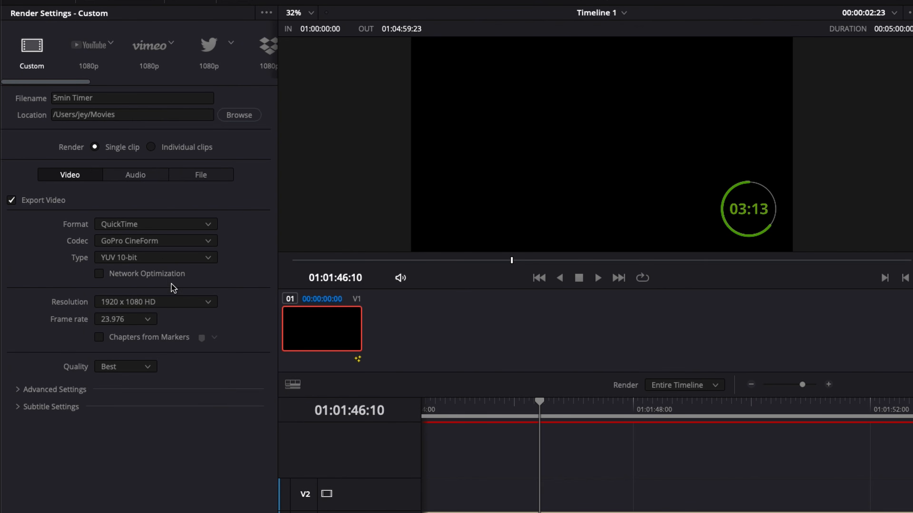
left_click(163, 260)
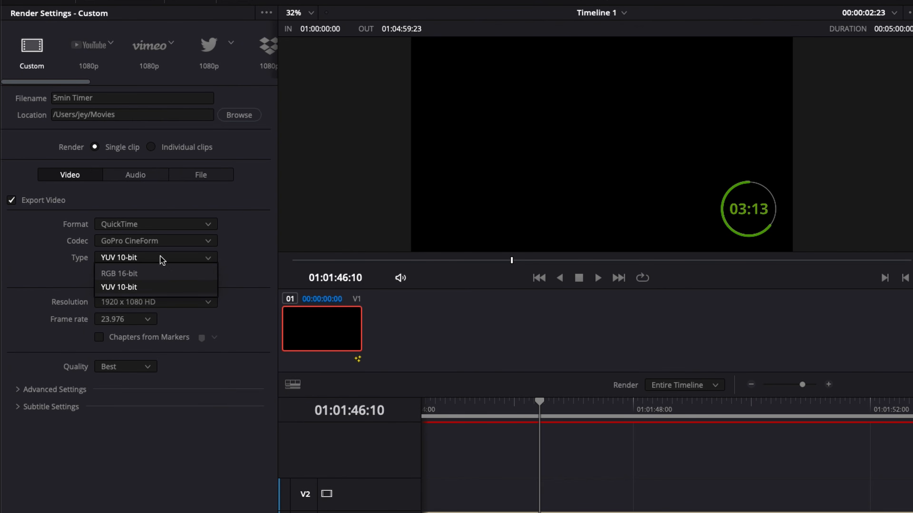
left_click(127, 274)
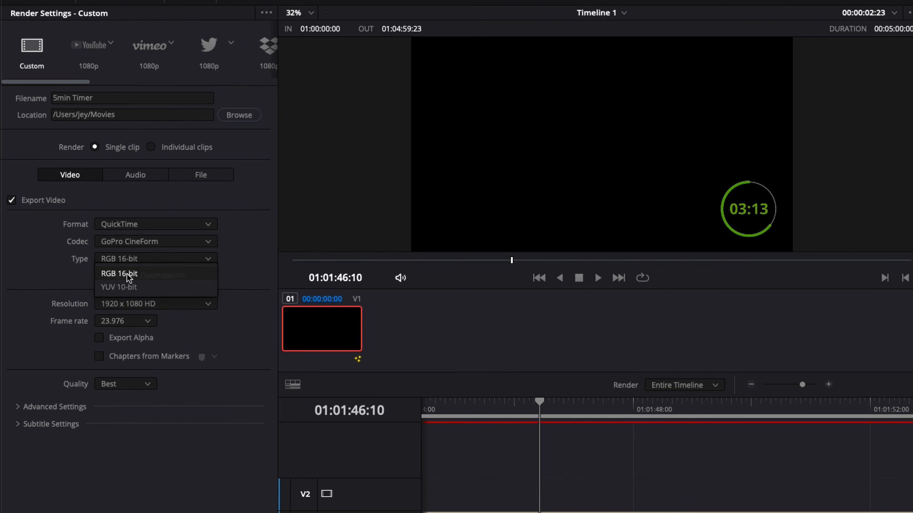
left_click(99, 338)
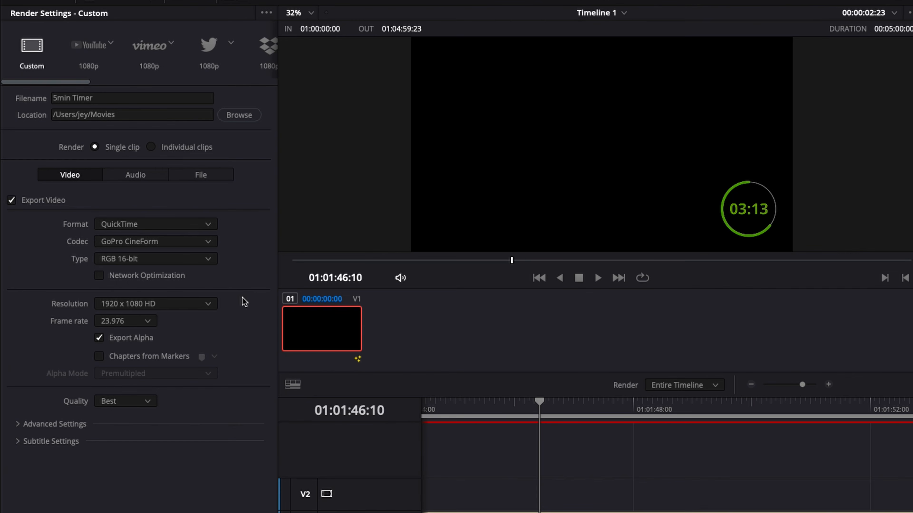
Switch the codec to DNxHR with type DNxHR 444 12-bit, keeping QuickTime as the format.
left_click(208, 224)
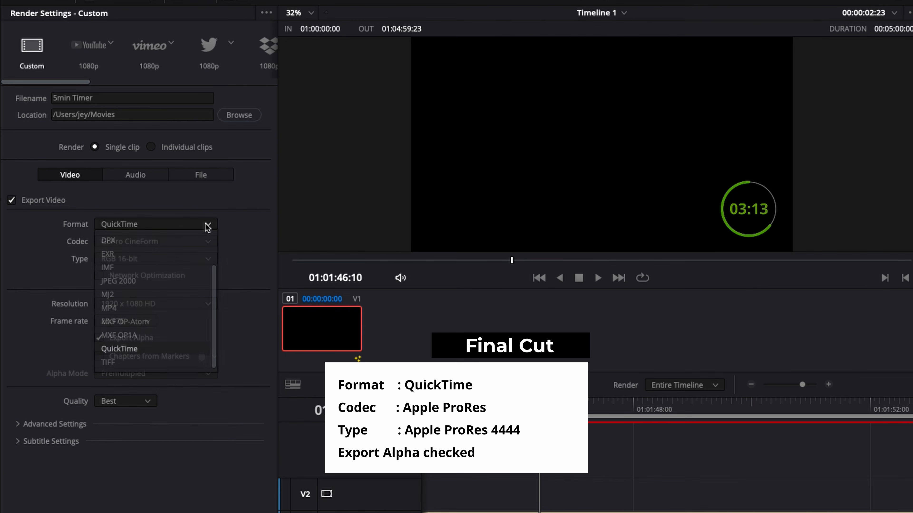
left_click(207, 226)
left_click(208, 241)
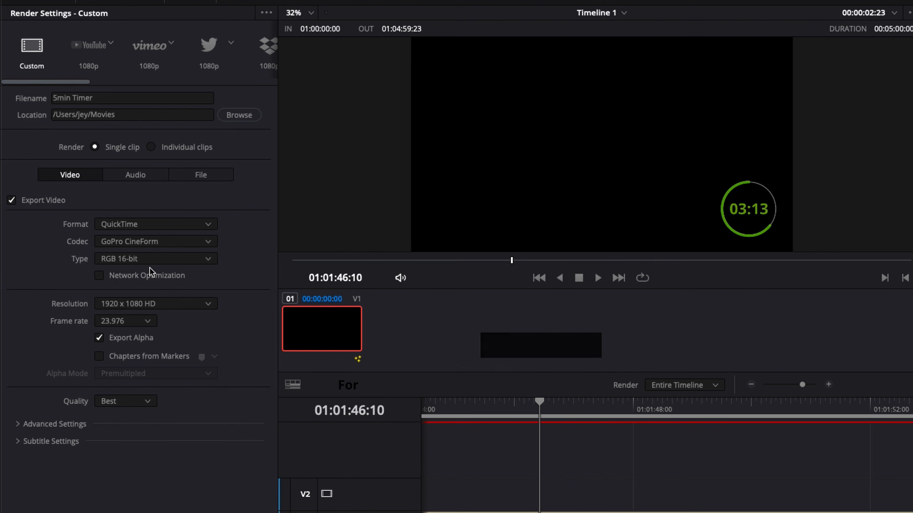
left_click(199, 242)
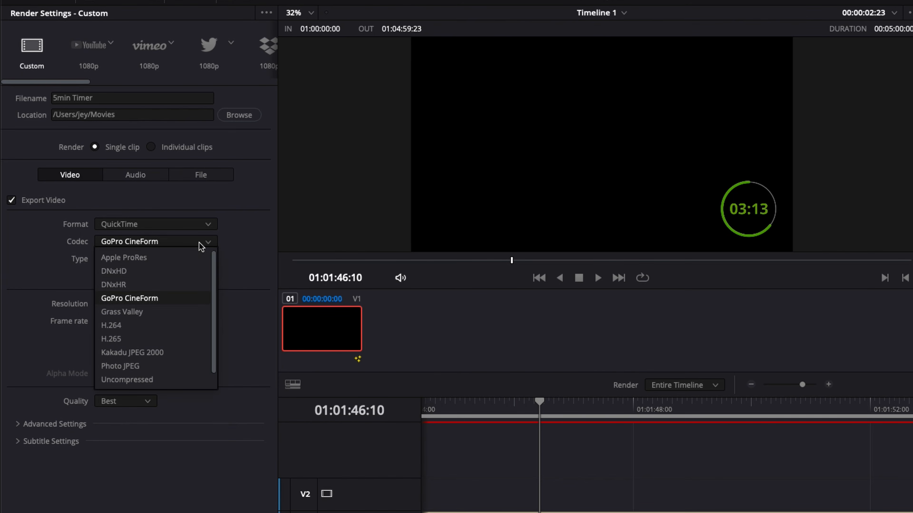
left_click(146, 286)
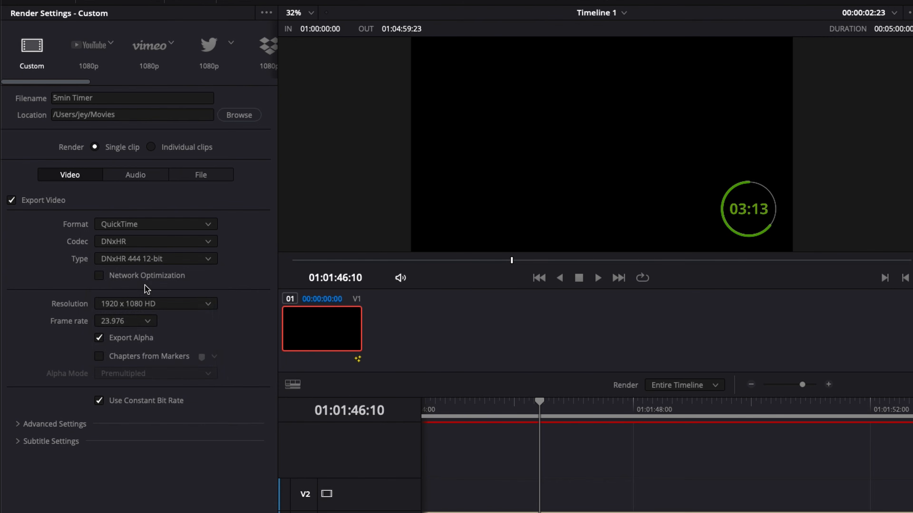
left_click(145, 264)
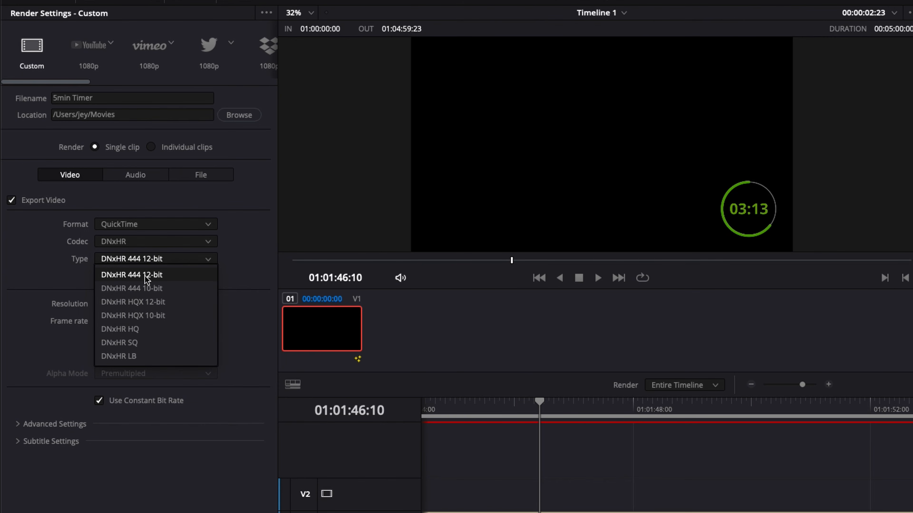
left_click(263, 234)
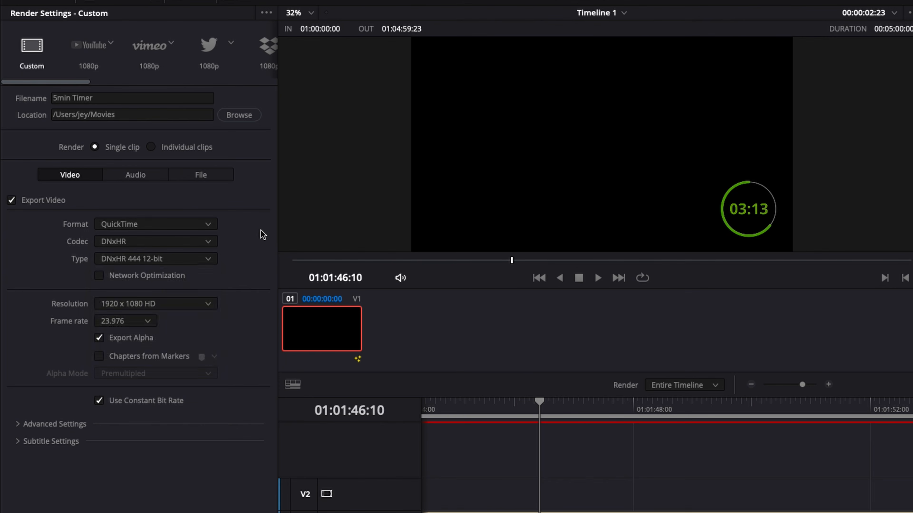
Toggle Export Alpha back on and reopen the codec list to pick a codec.
left_click(100, 339)
left_click(98, 339)
left_click(156, 241)
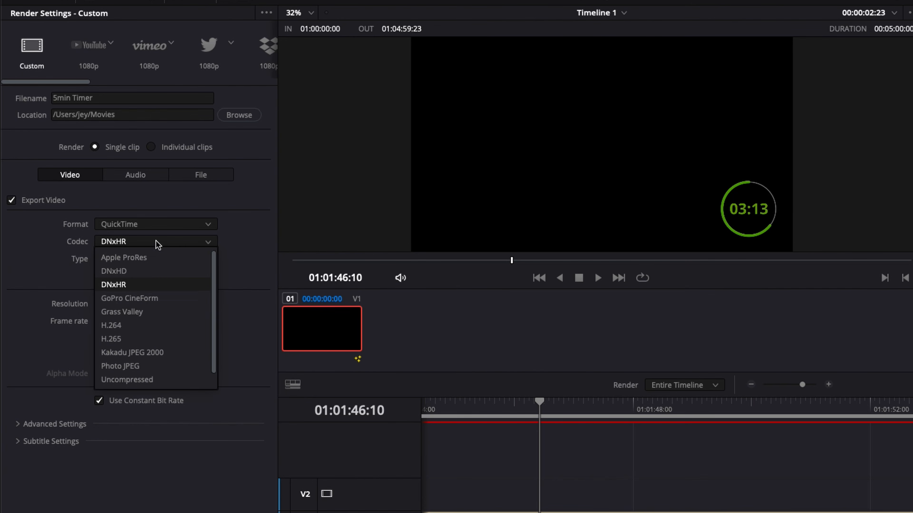
left_click(134, 276)
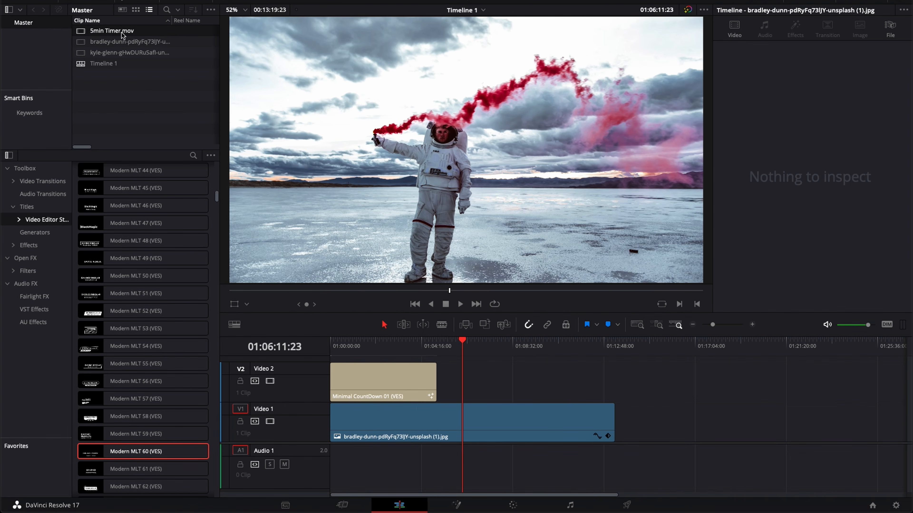
Place the rendered 5min Timer.mov on Video 2 above the photo clip and scrub to preview the overlay.
left_click_drag(106, 34, 472, 390)
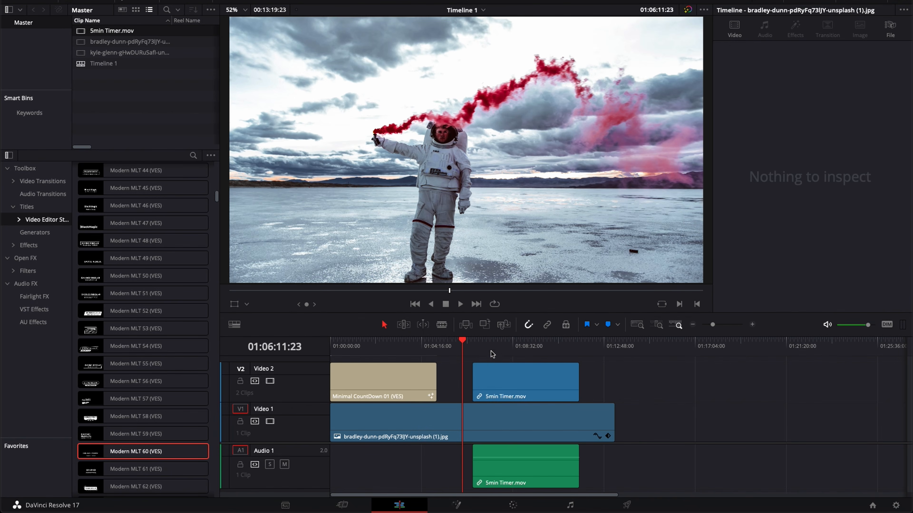
left_click_drag(490, 351, 524, 354)
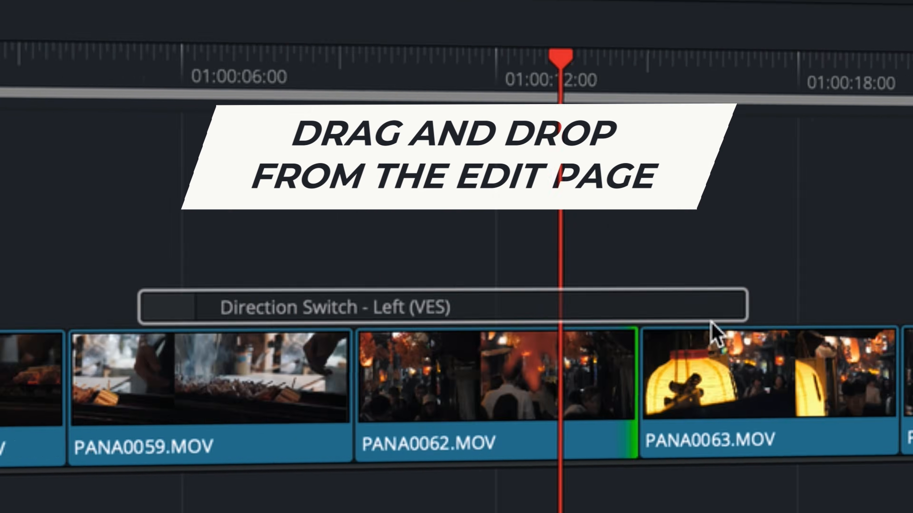
left_click_drag(711, 322, 709, 381)
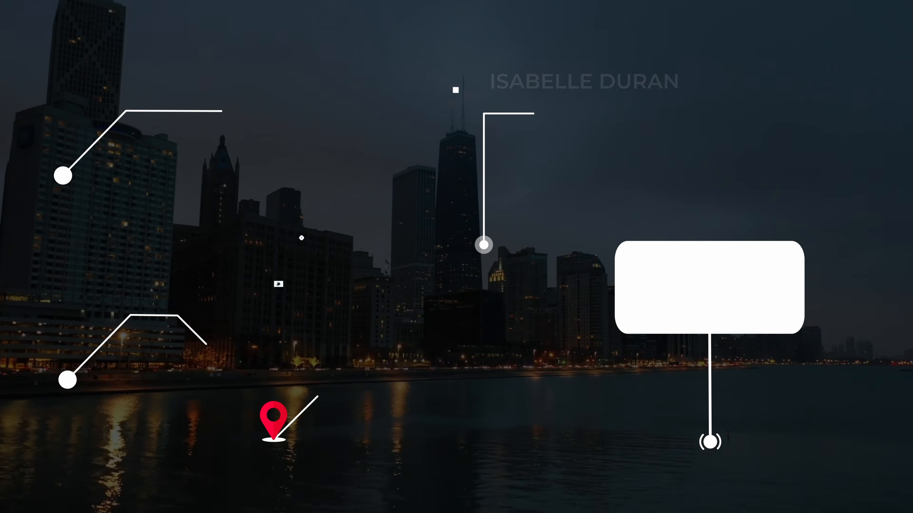